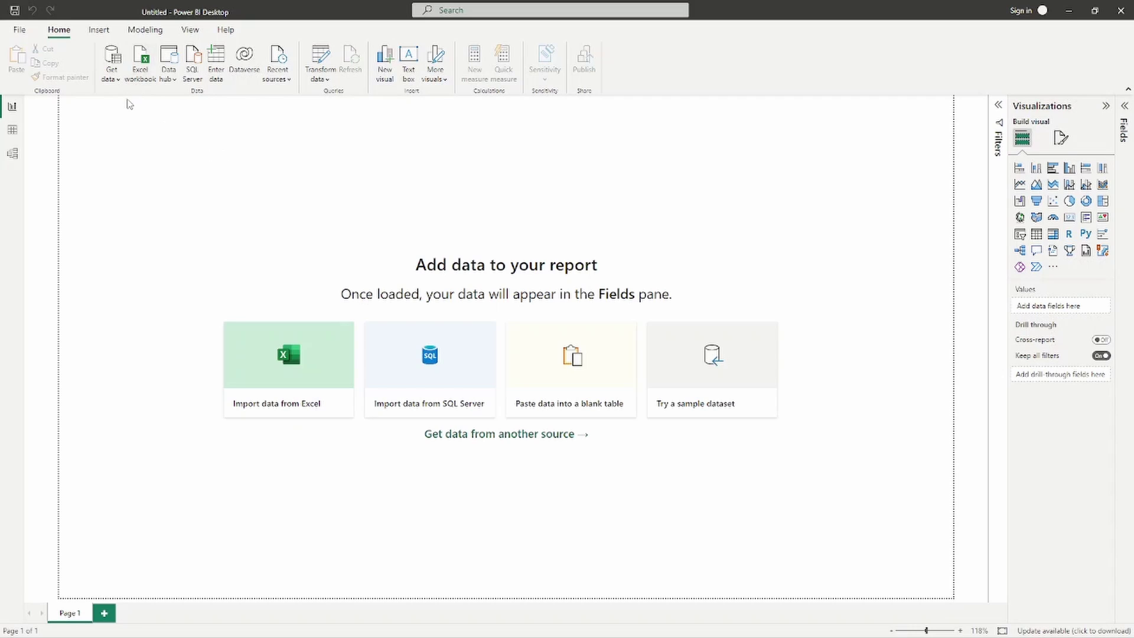
Pick Folder from the Get data source list and connect with it
mouse_move(97, 35)
mouse_down()
mouse_move(126, 70)
mouse_move(131, 120)
mouse_up()
key(Escape)
click(112, 55)
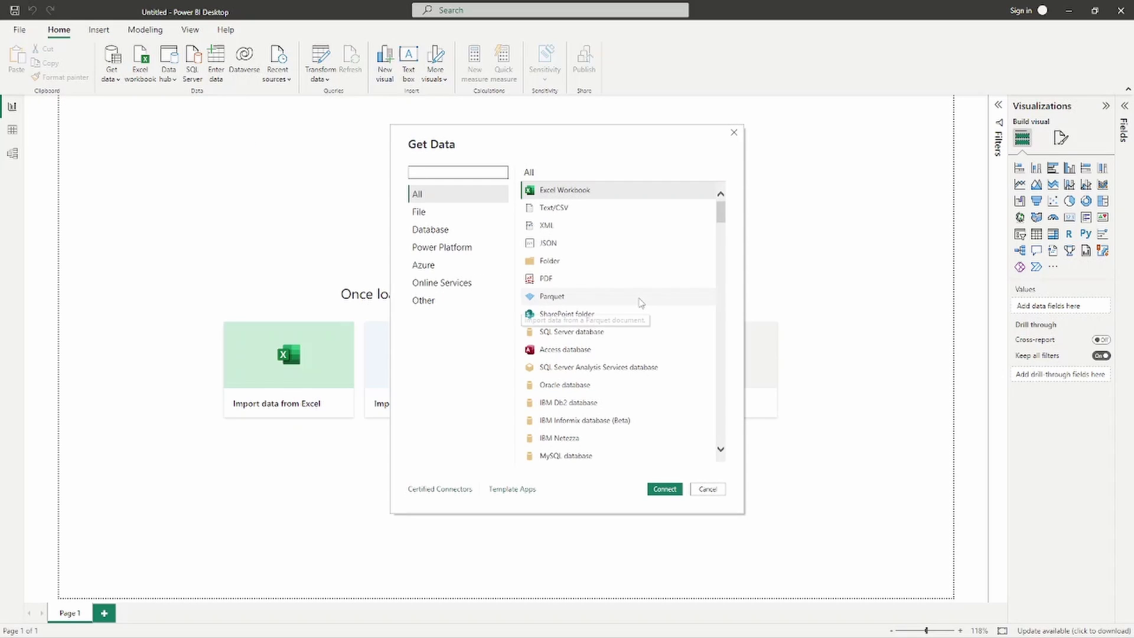
drag(515, 249, 620, 268)
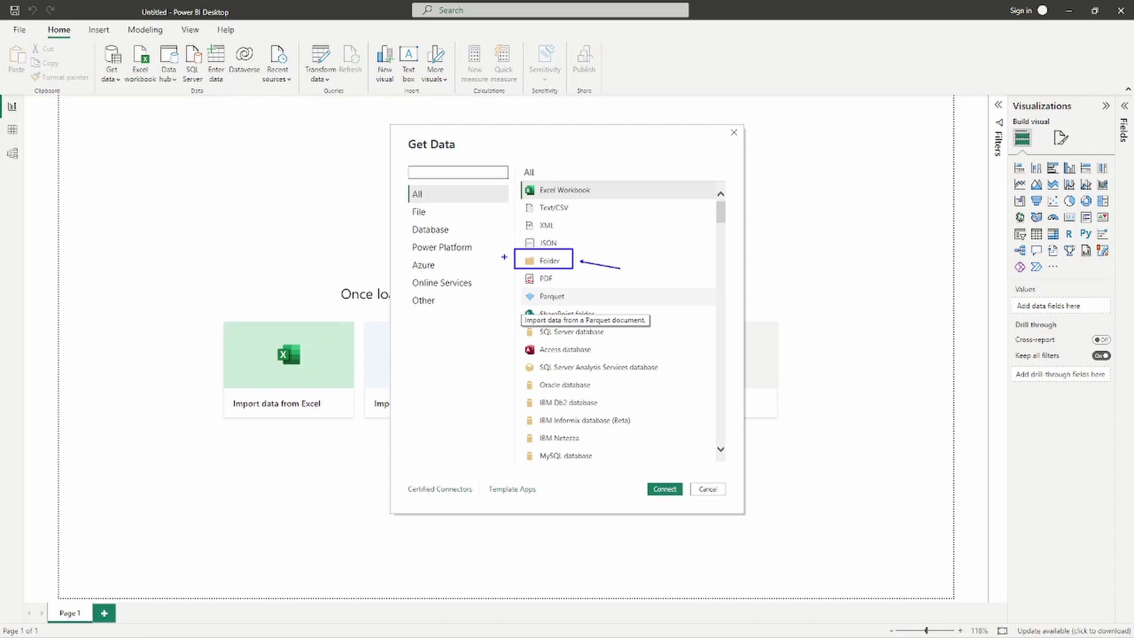
click(547, 262)
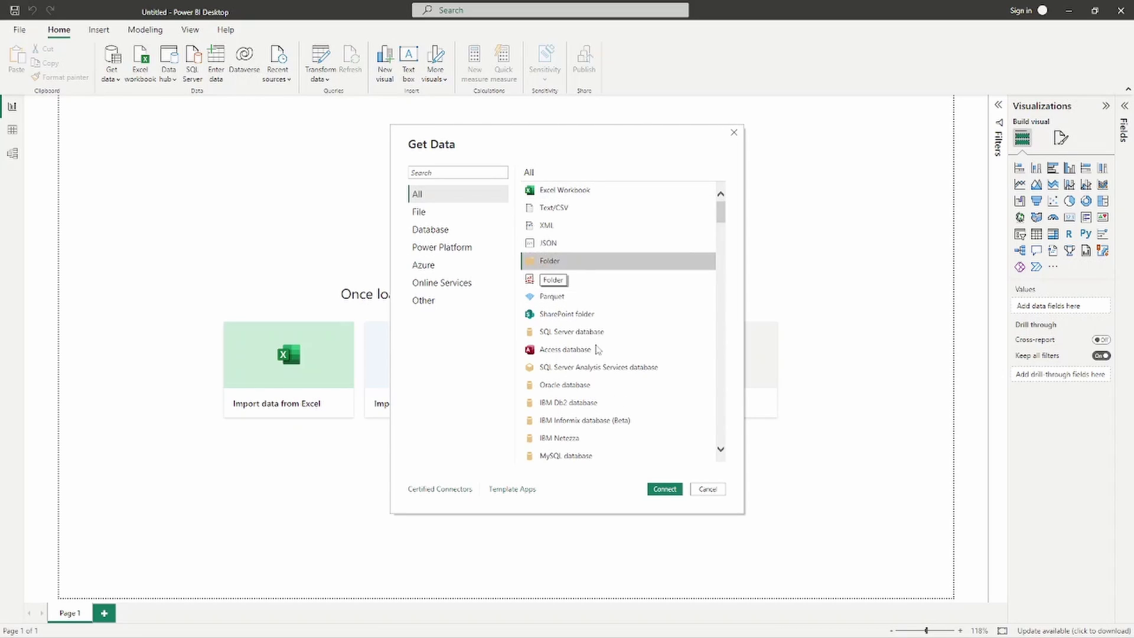
click(666, 489)
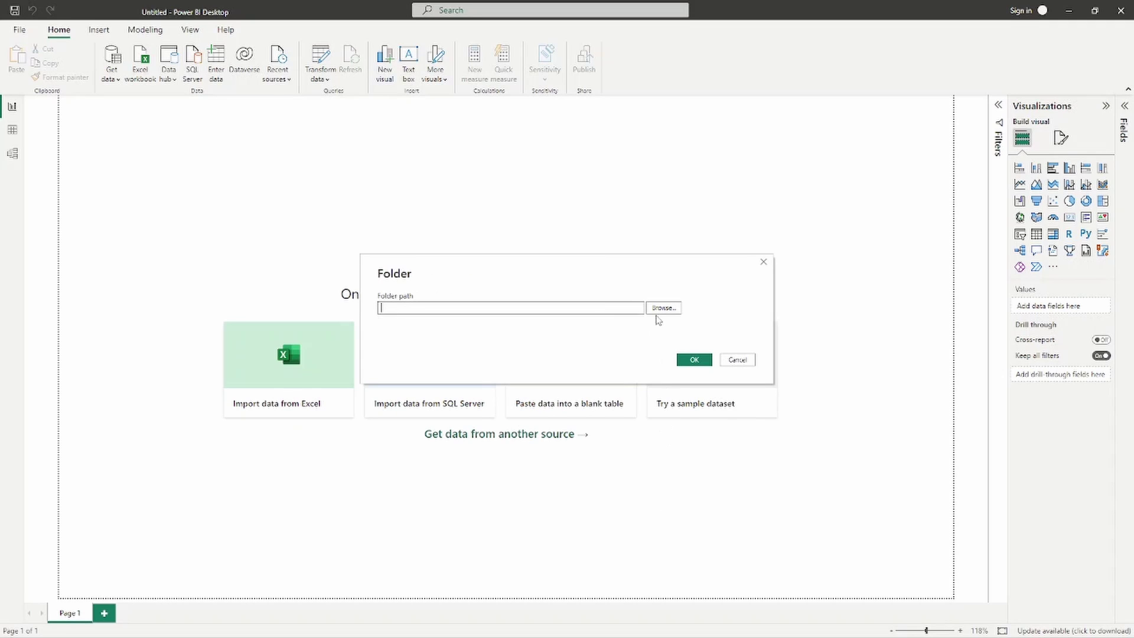
Browse to C:\Demo Videos\YouTube Content\Combining data and confirm it as the folder path
click(664, 308)
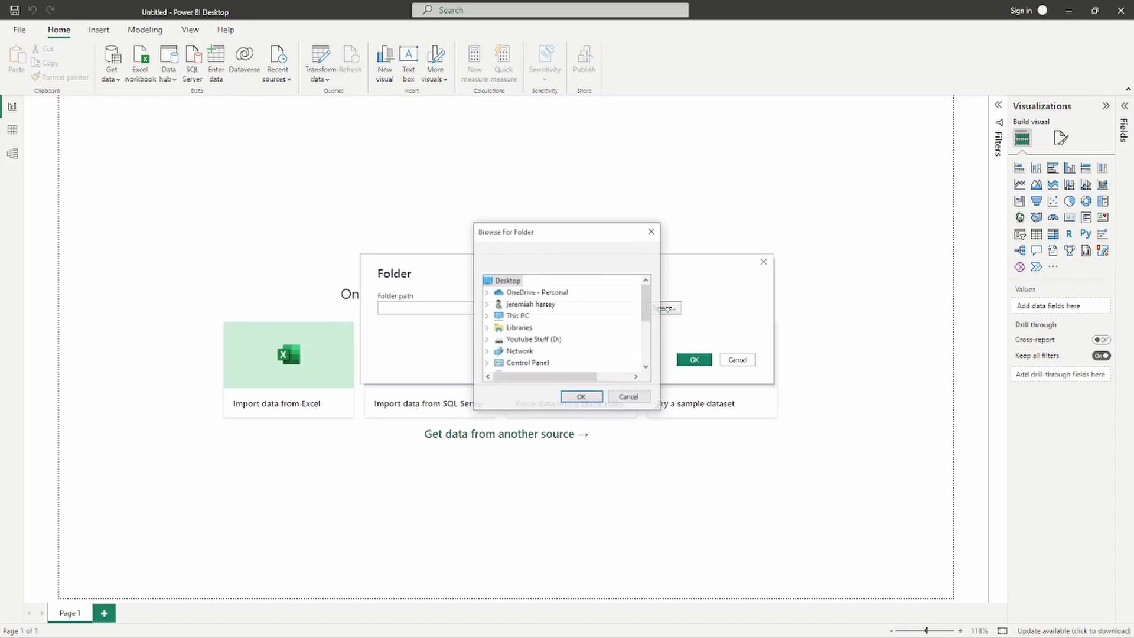
click(487, 317)
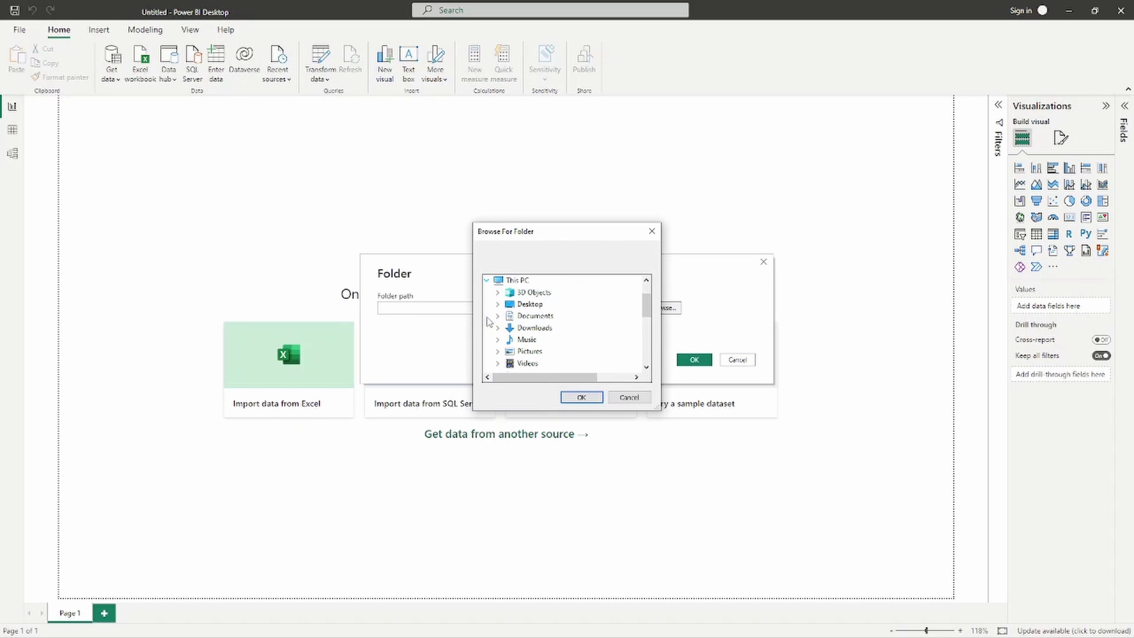
click(498, 304)
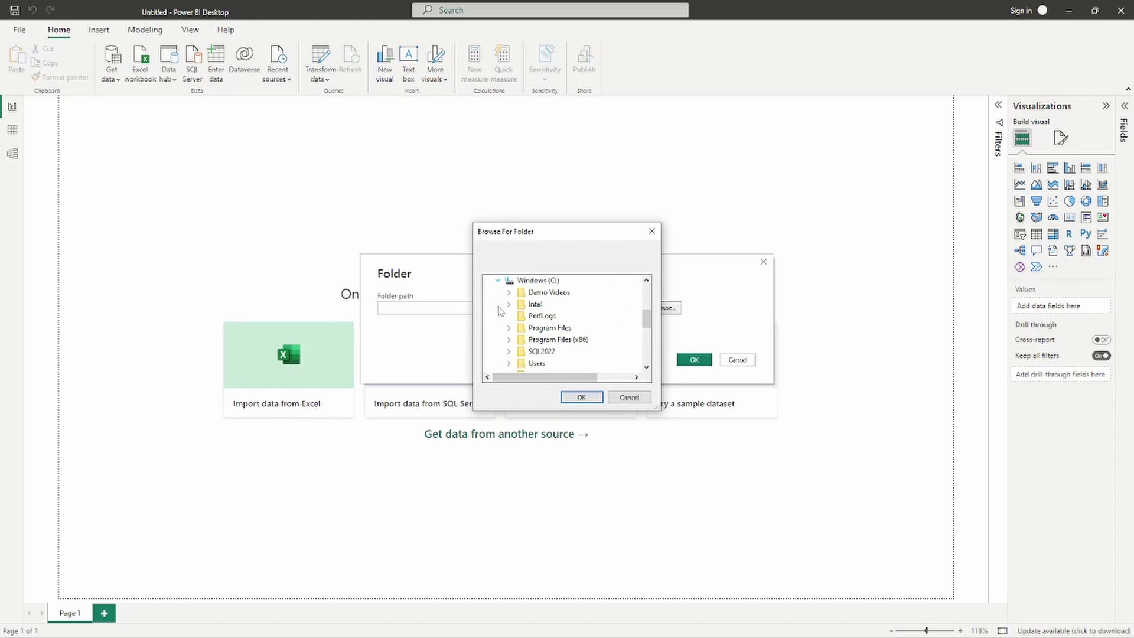
scroll(506, 329, down, 2)
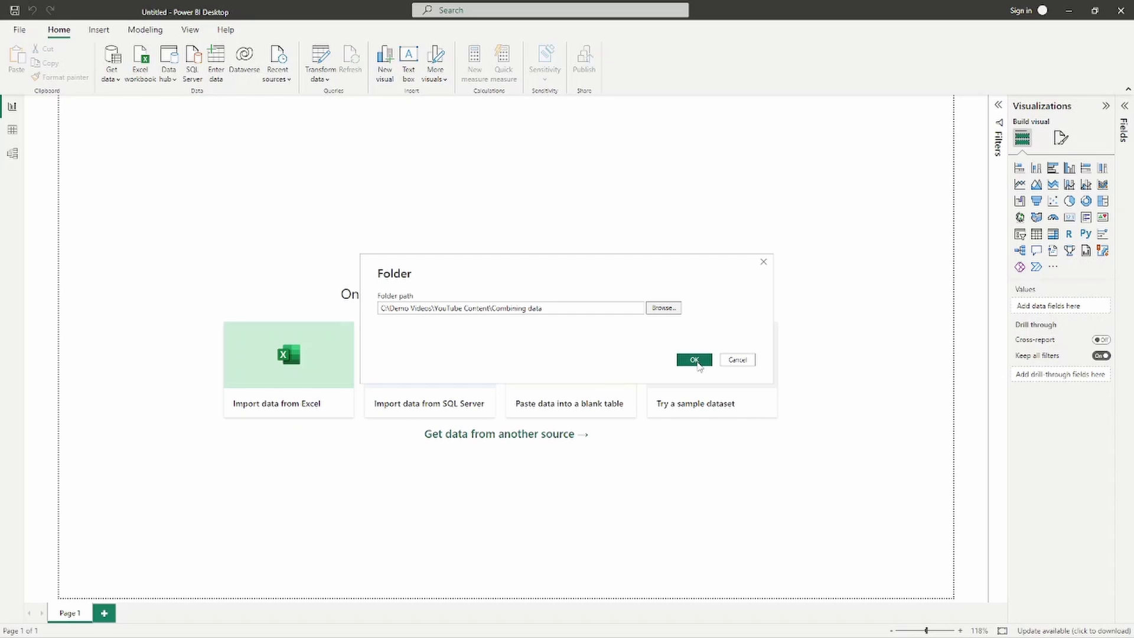
click(695, 361)
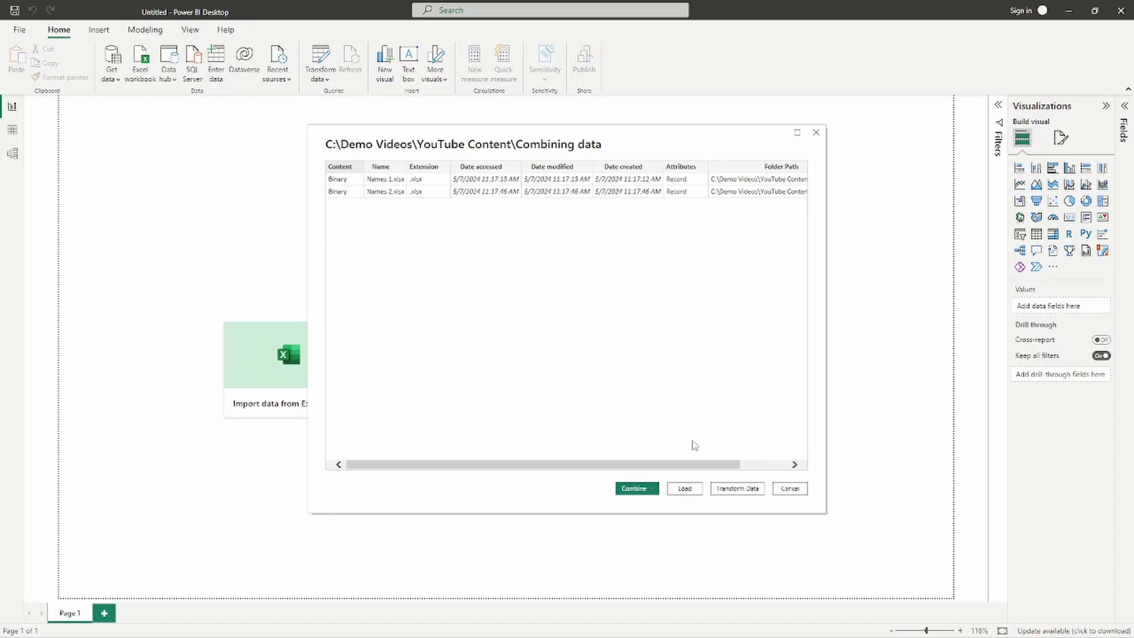
Open the file list in Power Query and highlight its Content and Attributes columns
click(738, 489)
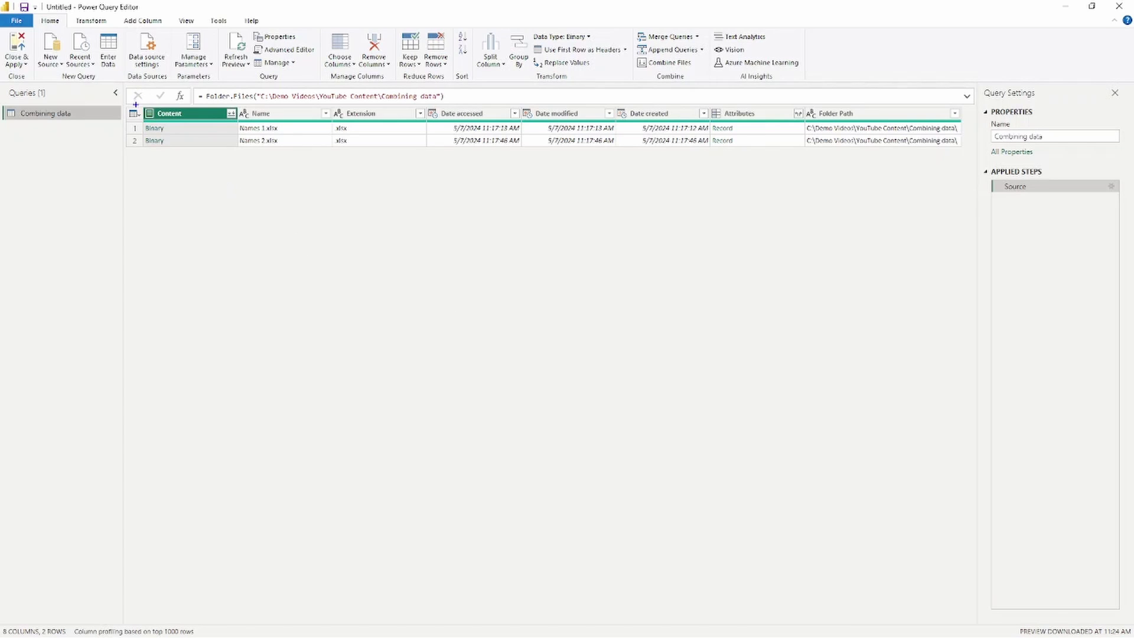
mouse_move(135, 102)
mouse_down()
mouse_move(207, 153)
mouse_move(241, 156)
mouse_move(230, 230)
mouse_up()
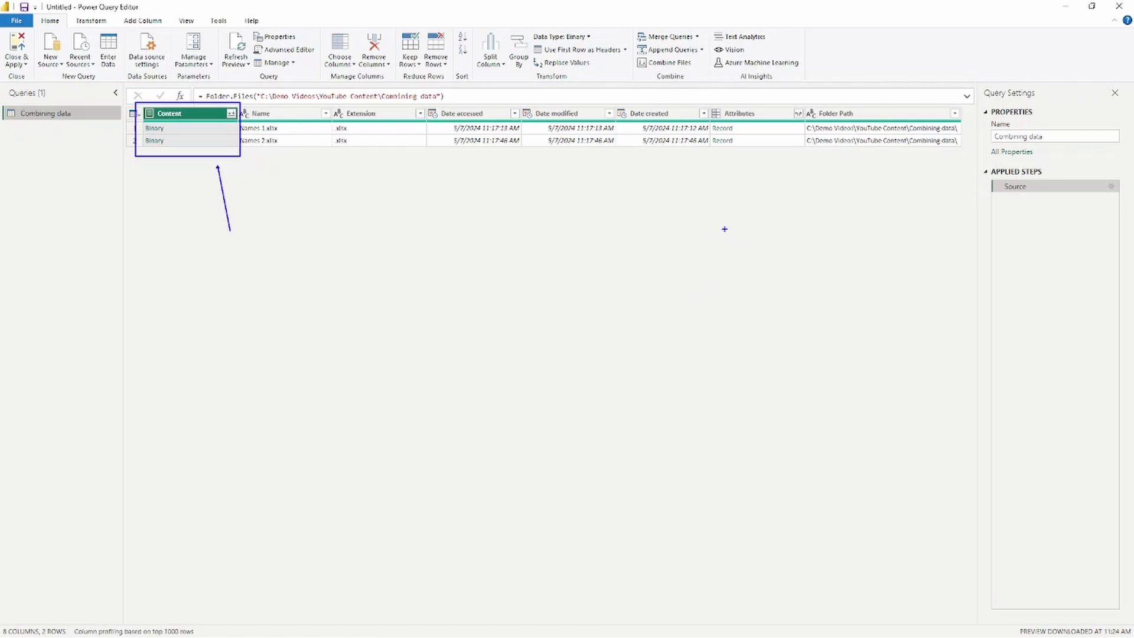
mouse_move(709, 102)
mouse_down()
mouse_move(726, 134)
mouse_move(810, 150)
mouse_move(779, 171)
mouse_move(795, 220)
mouse_up()
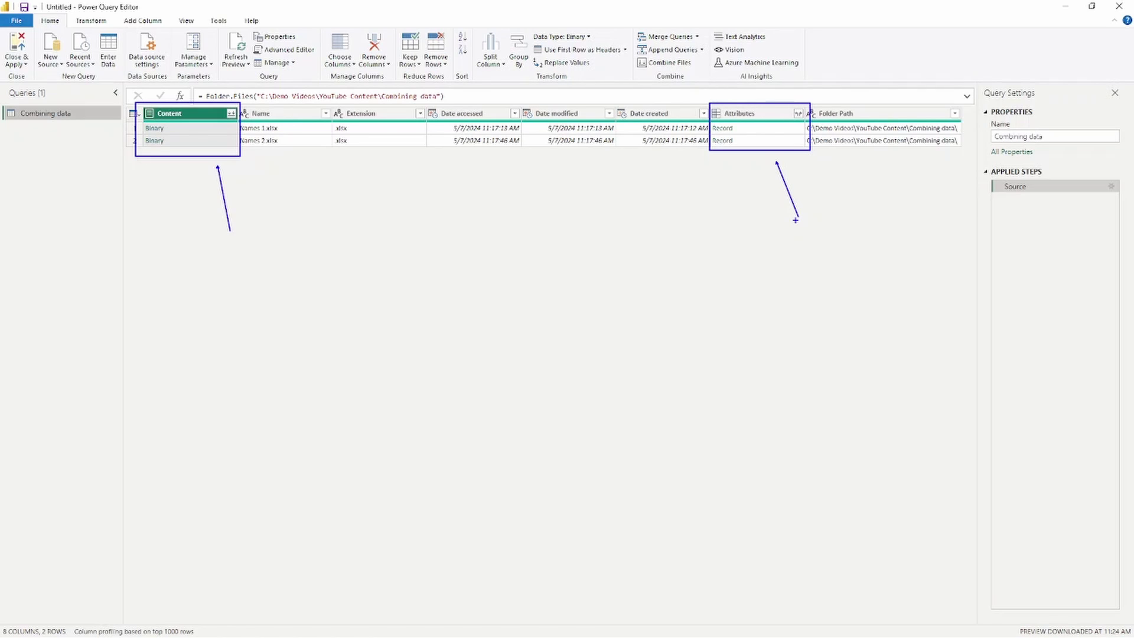
key(Escape)
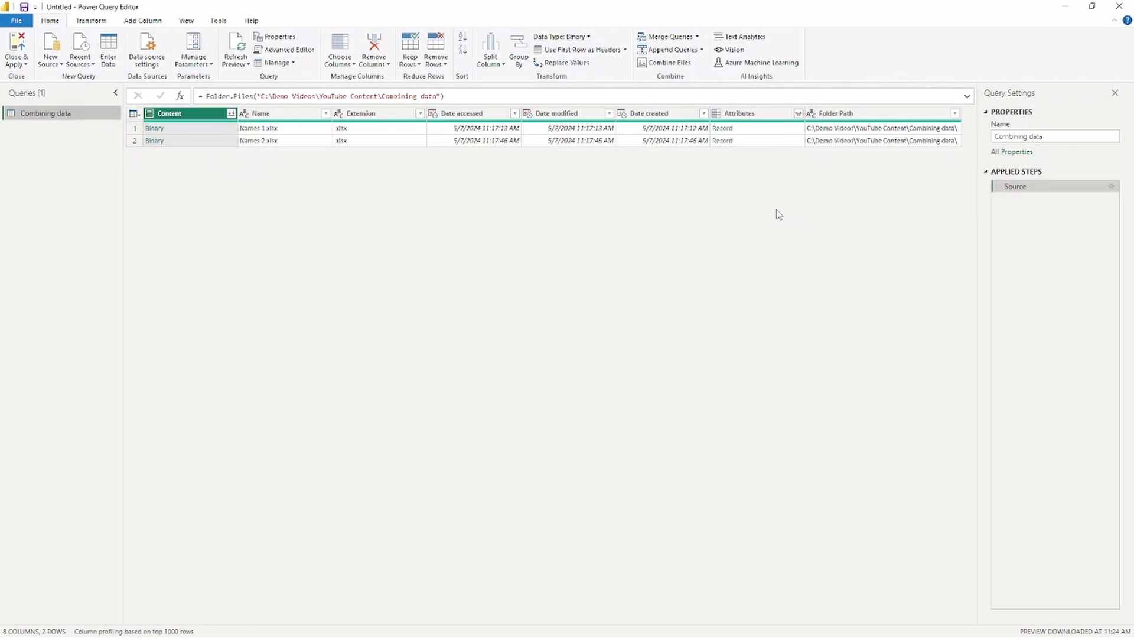
Preview the first file's Attributes record in an enlarged pane, pointing out the Archive attribute
click(761, 135)
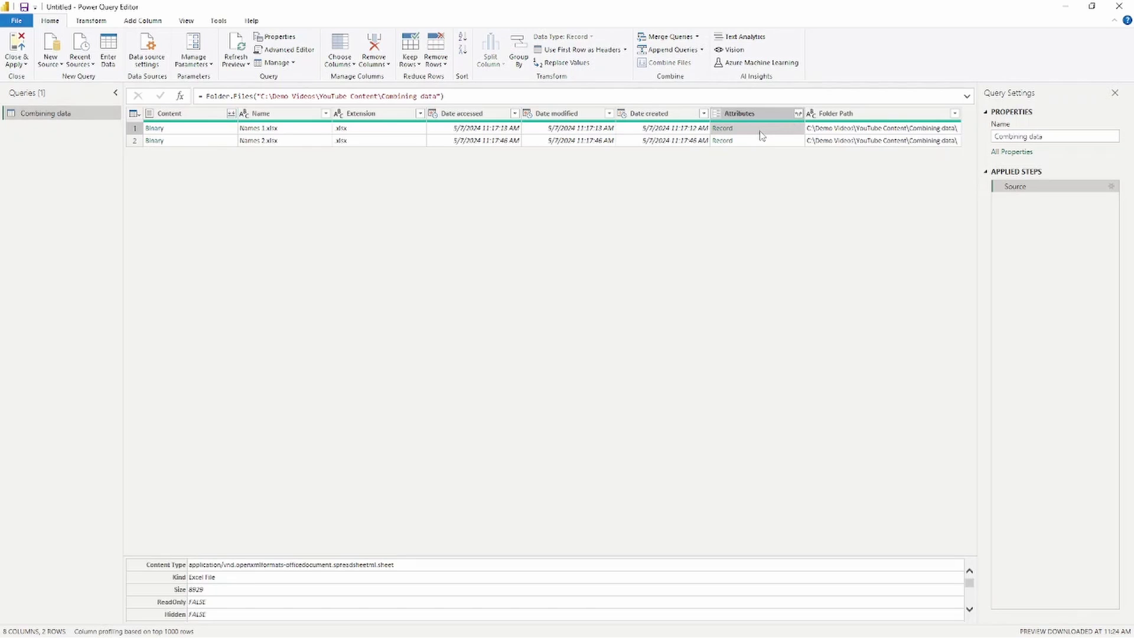
drag(539, 555, 539, 280)
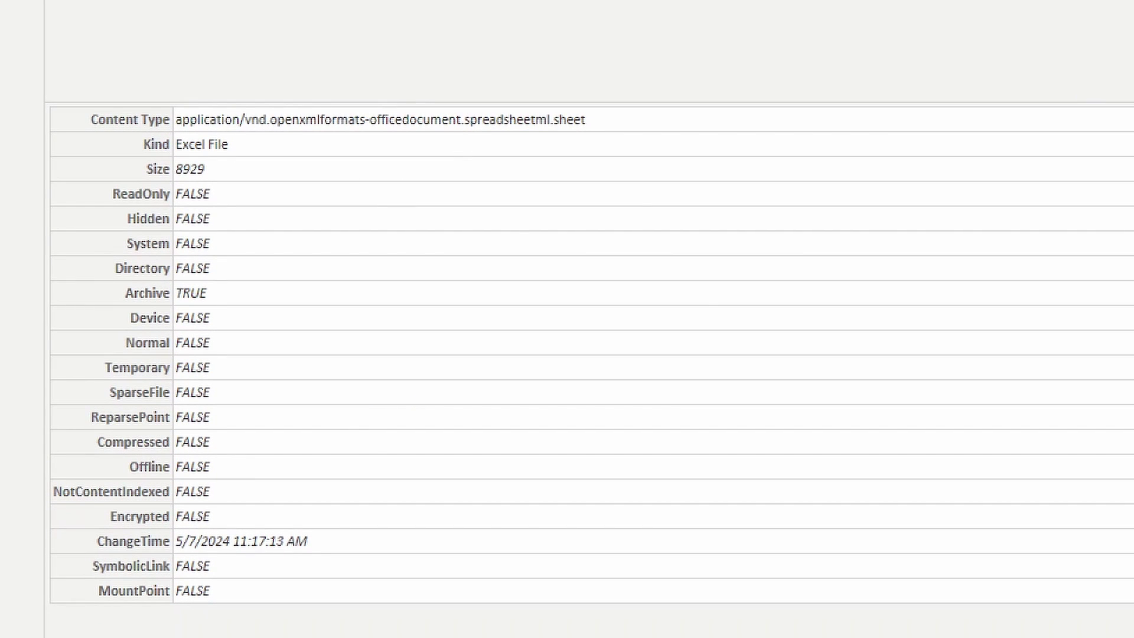
mouse_move(37, 84)
mouse_down()
mouse_move(463, 632)
mouse_move(653, 607)
mouse_move(672, 627)
mouse_up()
drag(578, 298, 885, 375)
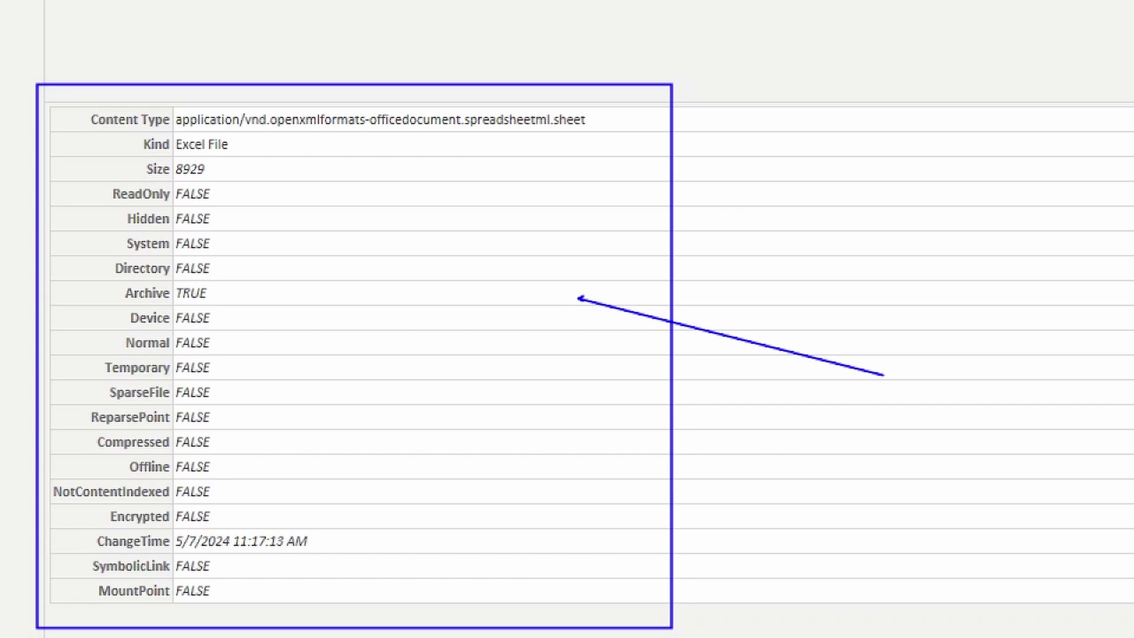
key(Escape)
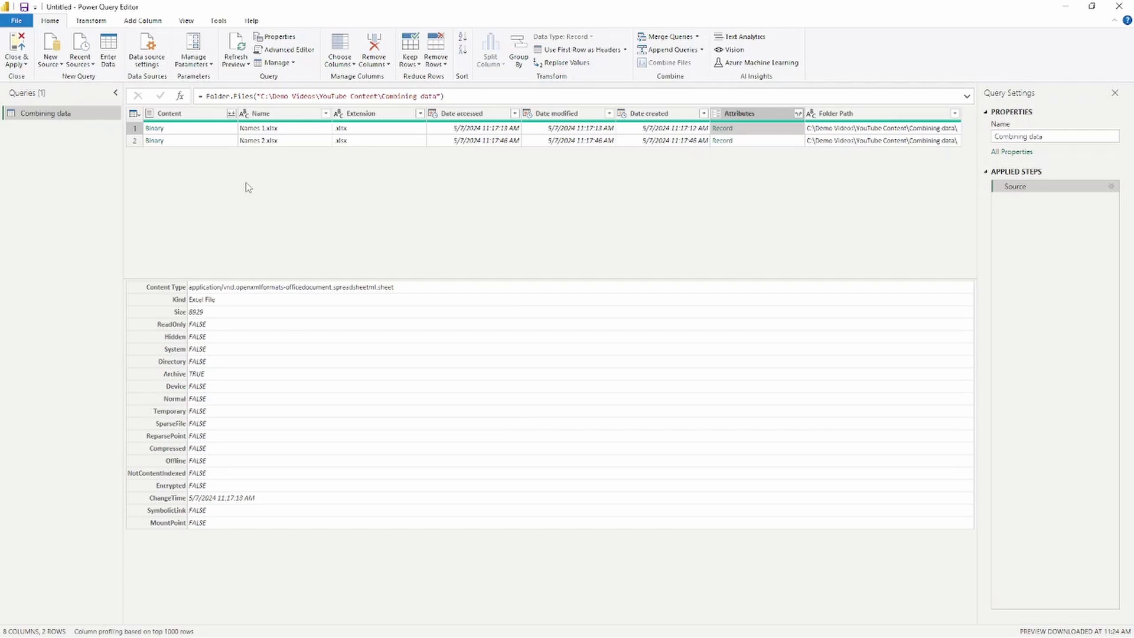
Combine the Content column's files, extracting Sheet1 from each workbook
click(231, 114)
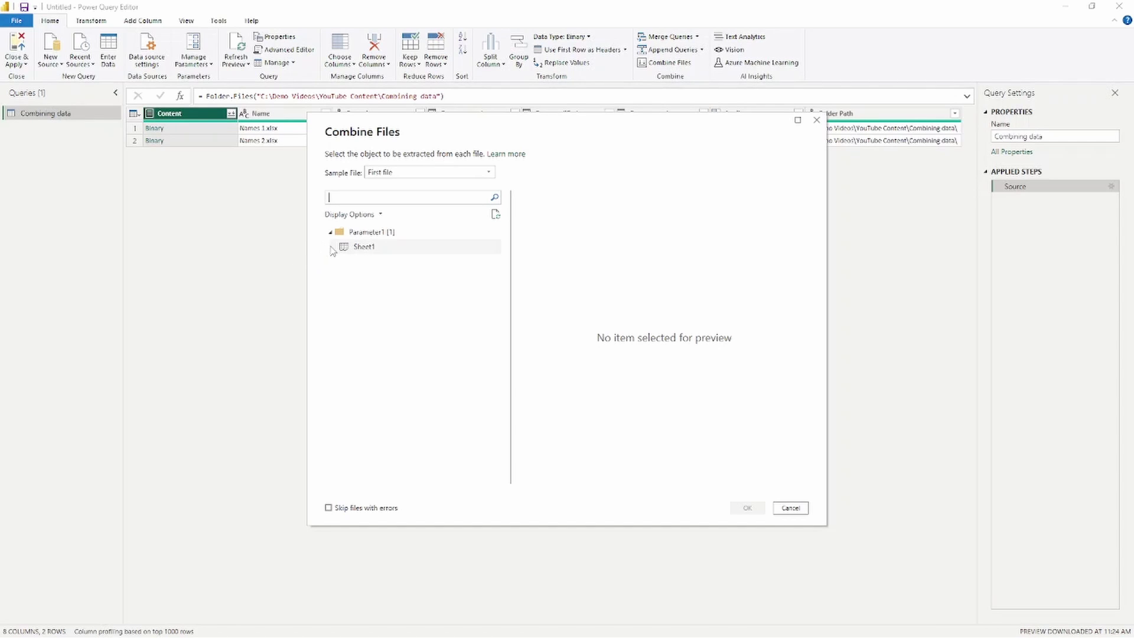
click(359, 248)
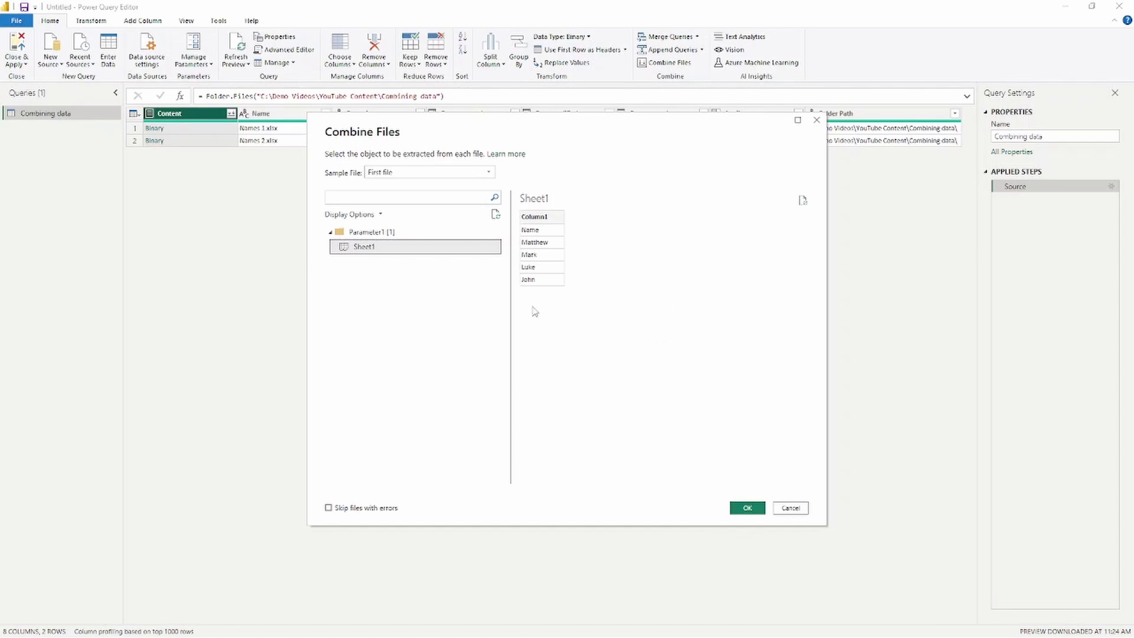
click(748, 508)
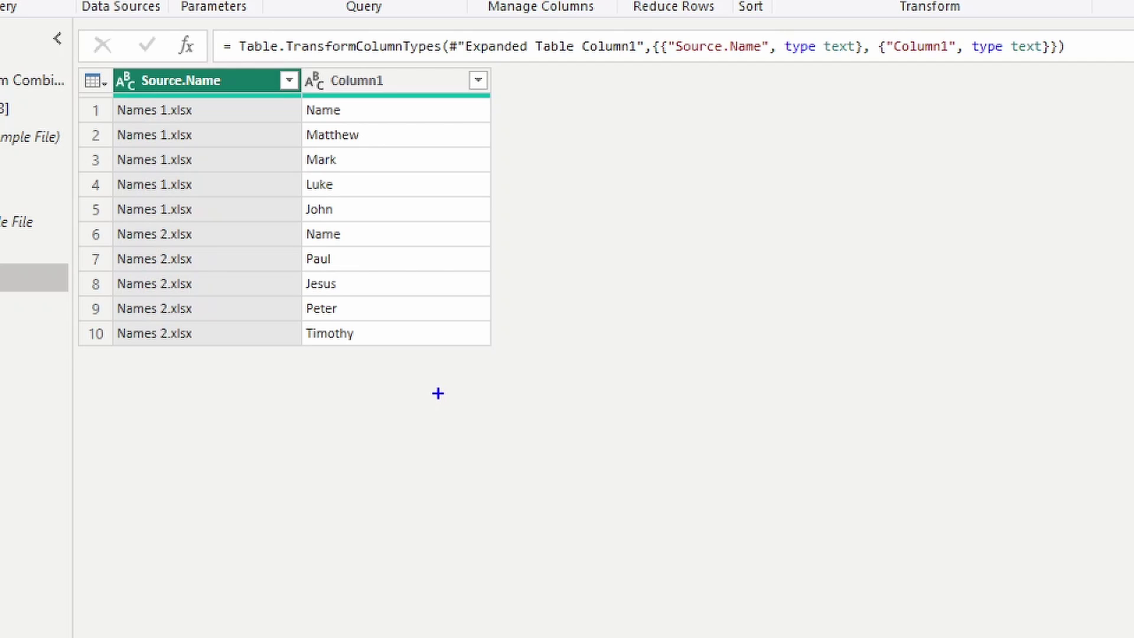
Highlight the combined Column1 of names from both files
mouse_move(292, 68)
mouse_down()
mouse_move(382, 248)
mouse_move(507, 392)
mouse_move(508, 364)
mouse_up()
drag(524, 287, 607, 340)
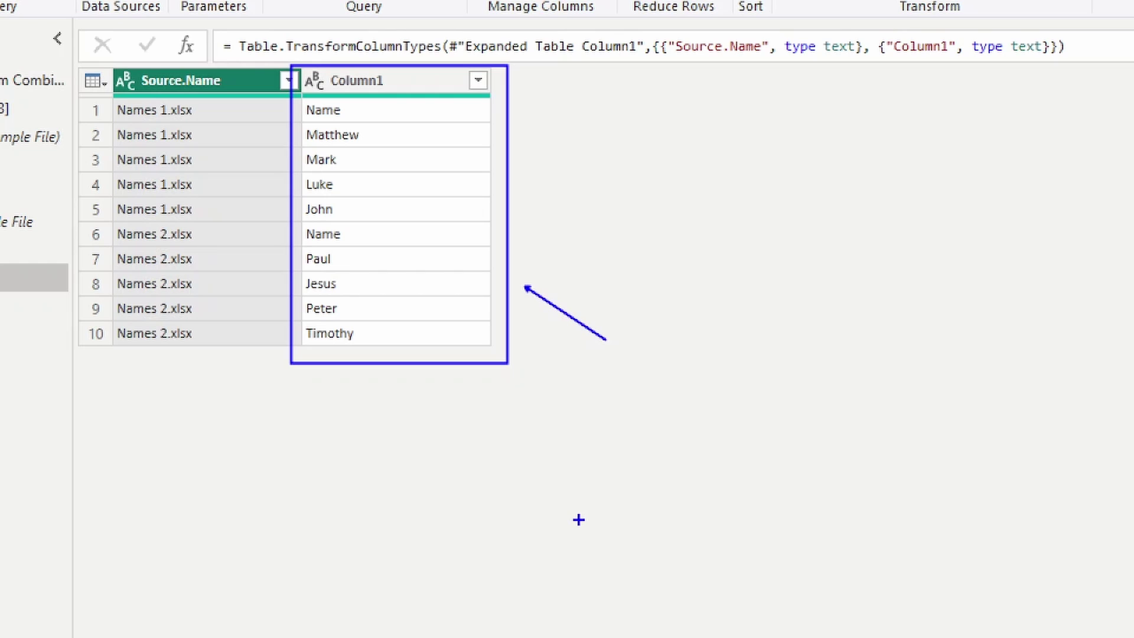
key(Escape)
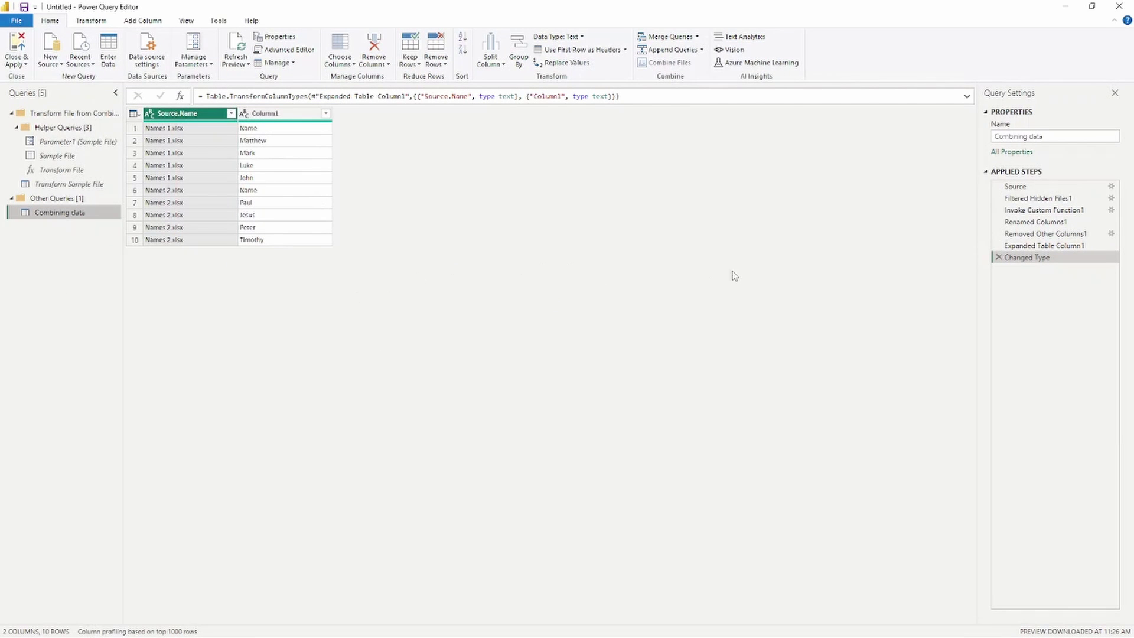
Delete the steps from Filtered Hidden Files1 to the end, then select the helper query group
right_click(1035, 201)
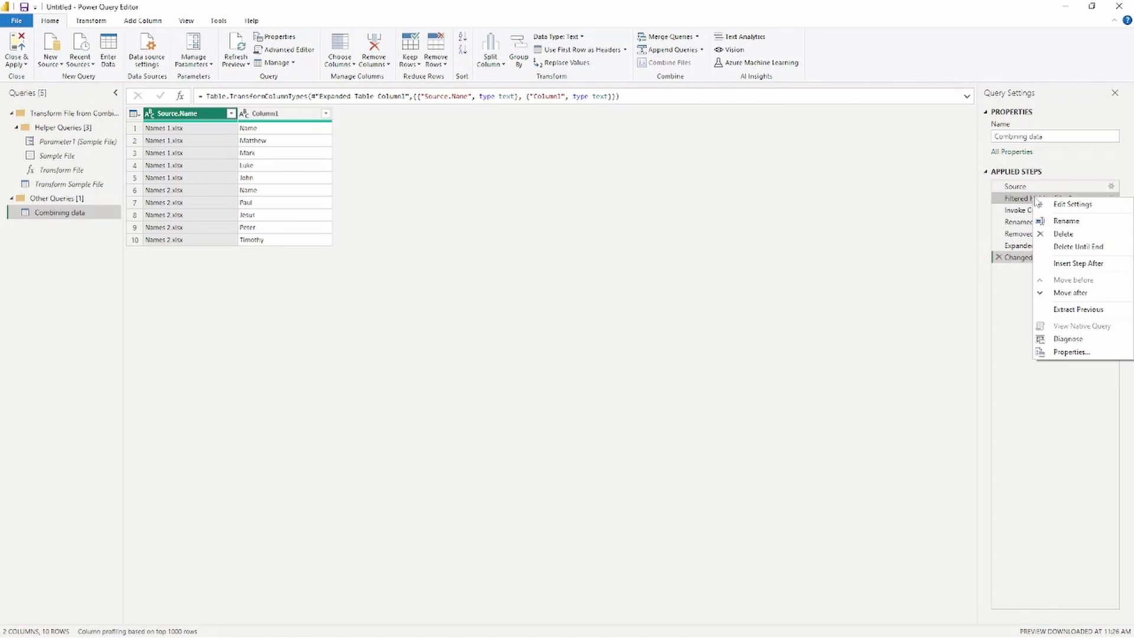
click(1082, 252)
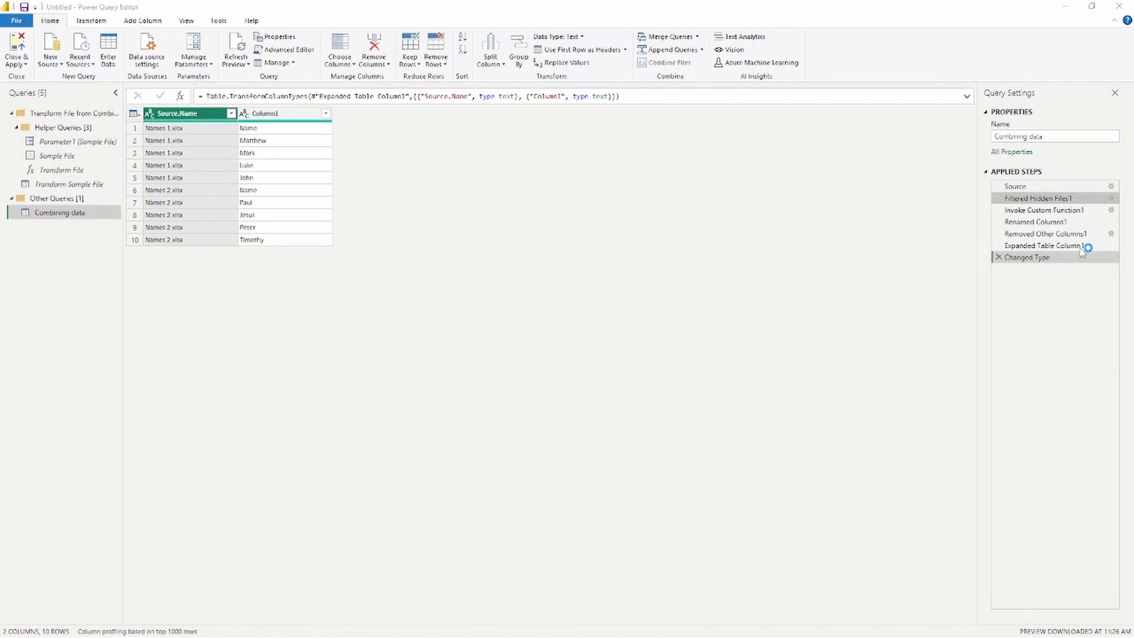
click(624, 350)
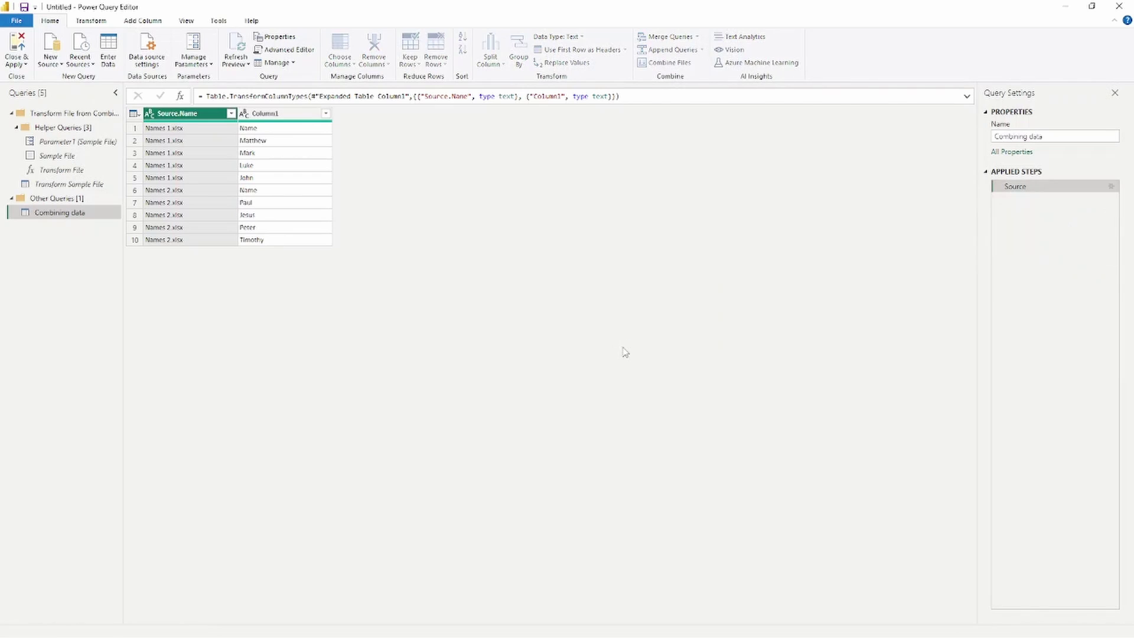
click(35, 113)
Collapse the Transform File helper group, reselect Combining data, and switch to the exam question
click(10, 113)
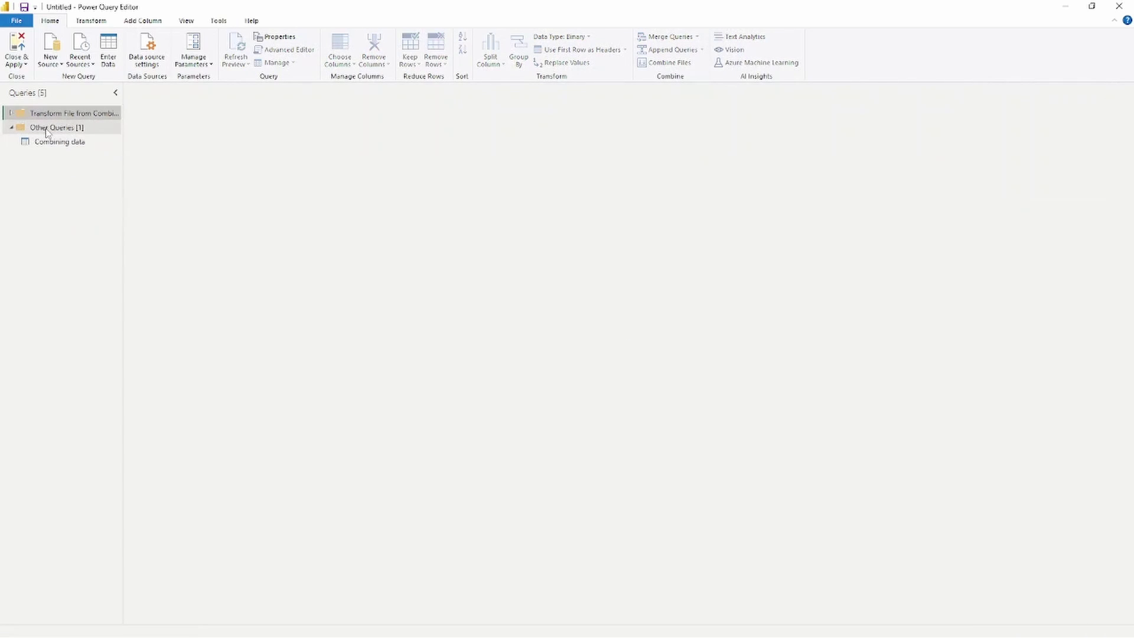
click(50, 142)
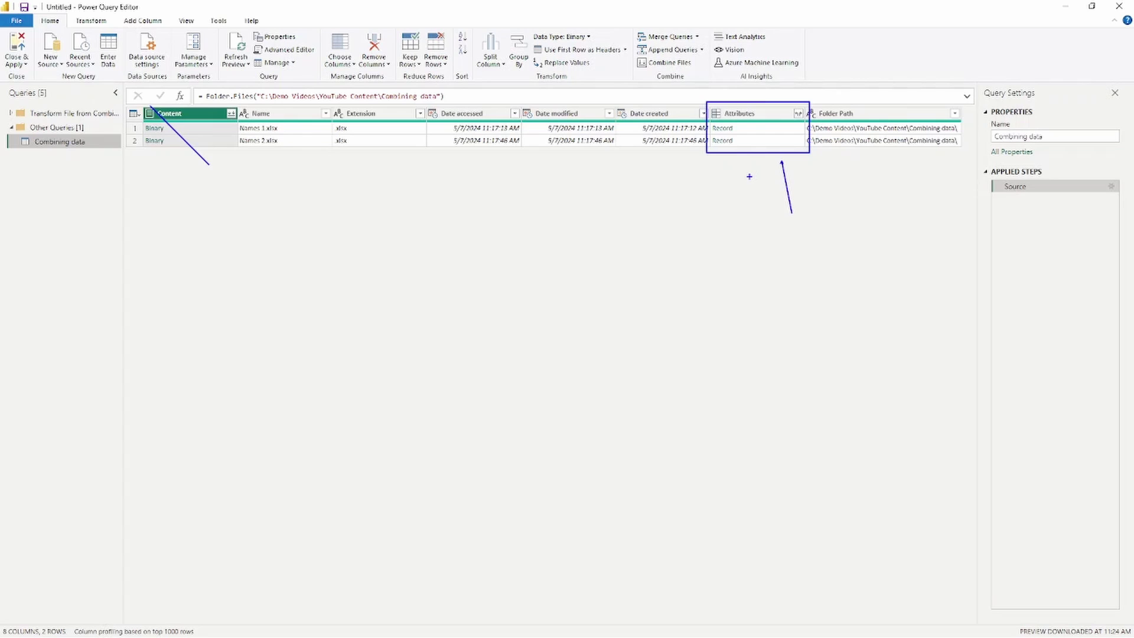
key(Escape)
key(alt+Tab)
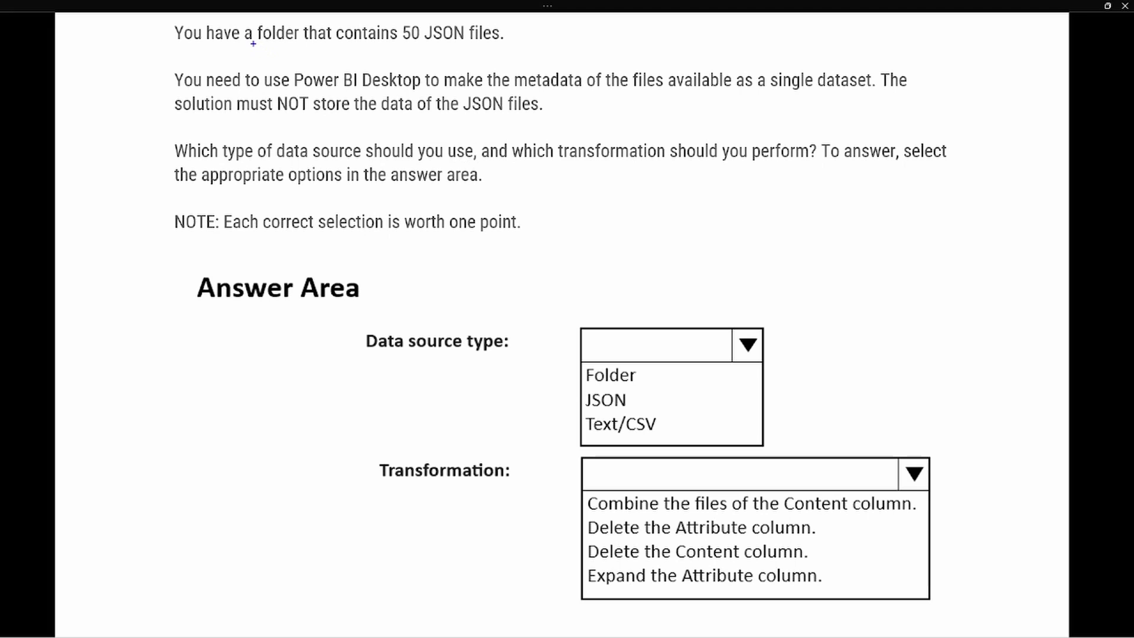
Underline the 50 JSON files folder, point at the JSON option, box 'folder', underline 'available as a single dataset'
drag(249, 45, 494, 44)
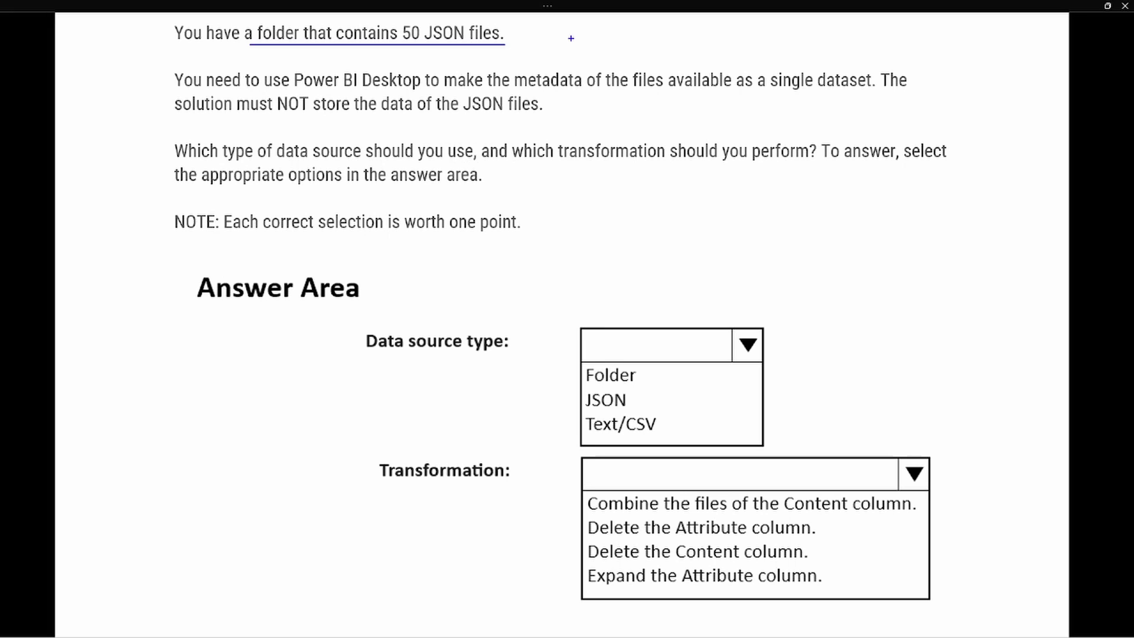
drag(450, 49, 482, 68)
drag(570, 400, 542, 403)
mouse_move(251, 16)
mouse_down()
mouse_move(275, 48)
mouse_move(324, 59)
mouse_up()
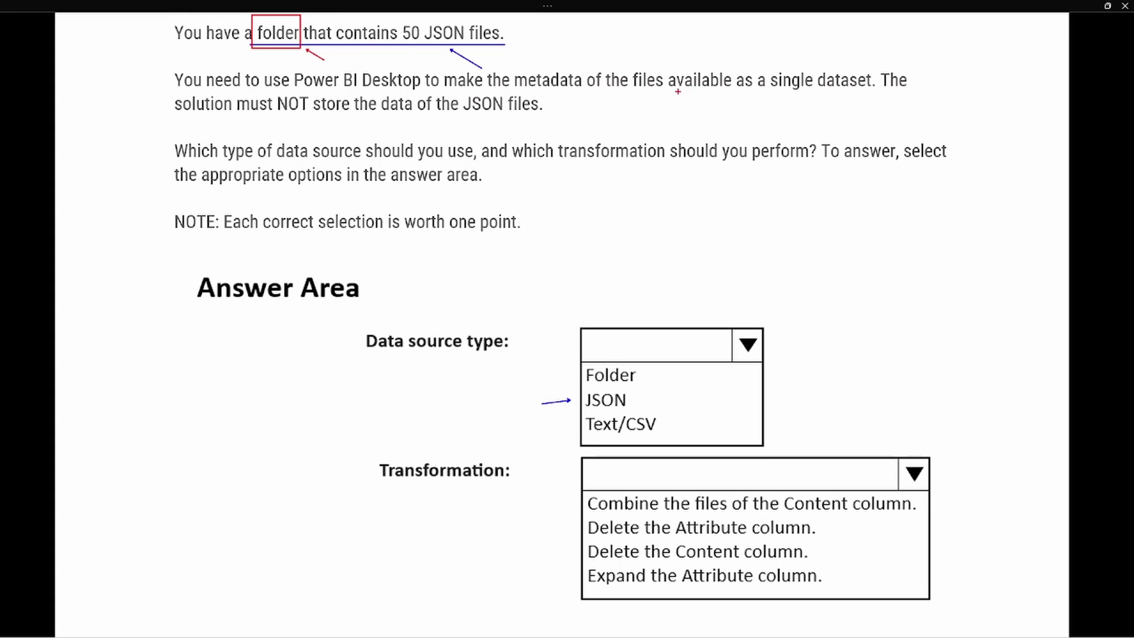
drag(672, 92, 872, 93)
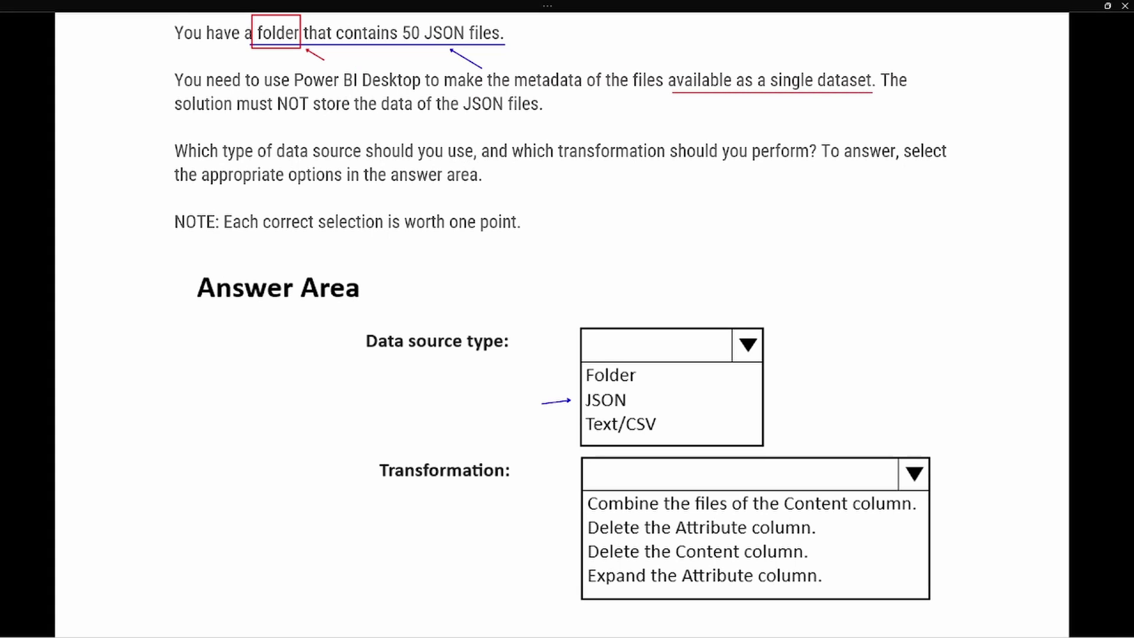